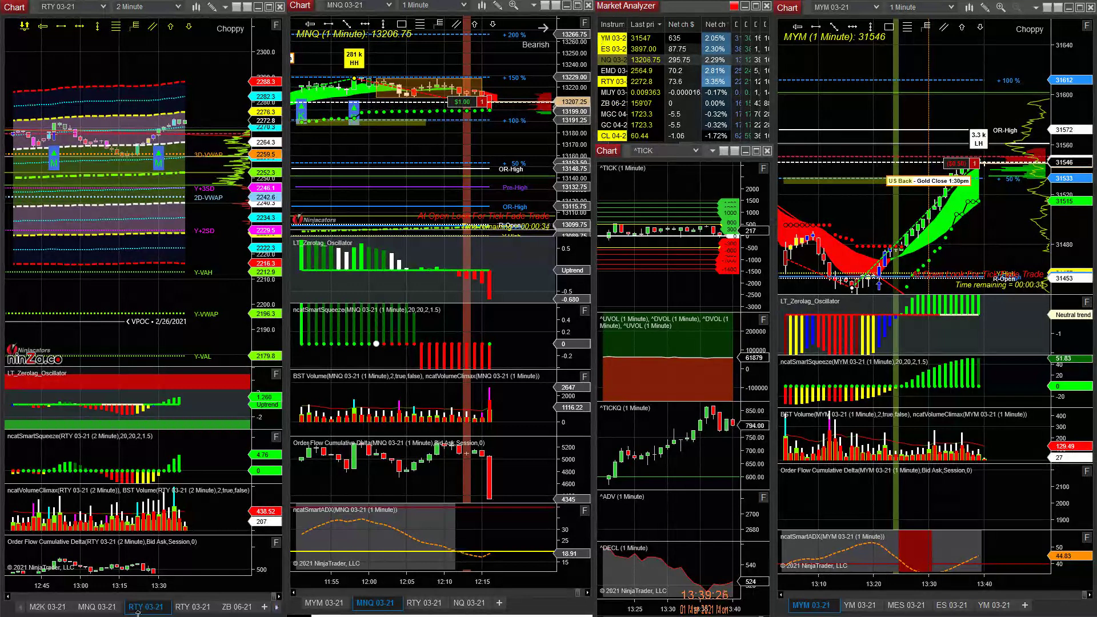
Switch the left chart from 2-minute to RTY 03-21 on 1-minute bars.
left_click(187, 607)
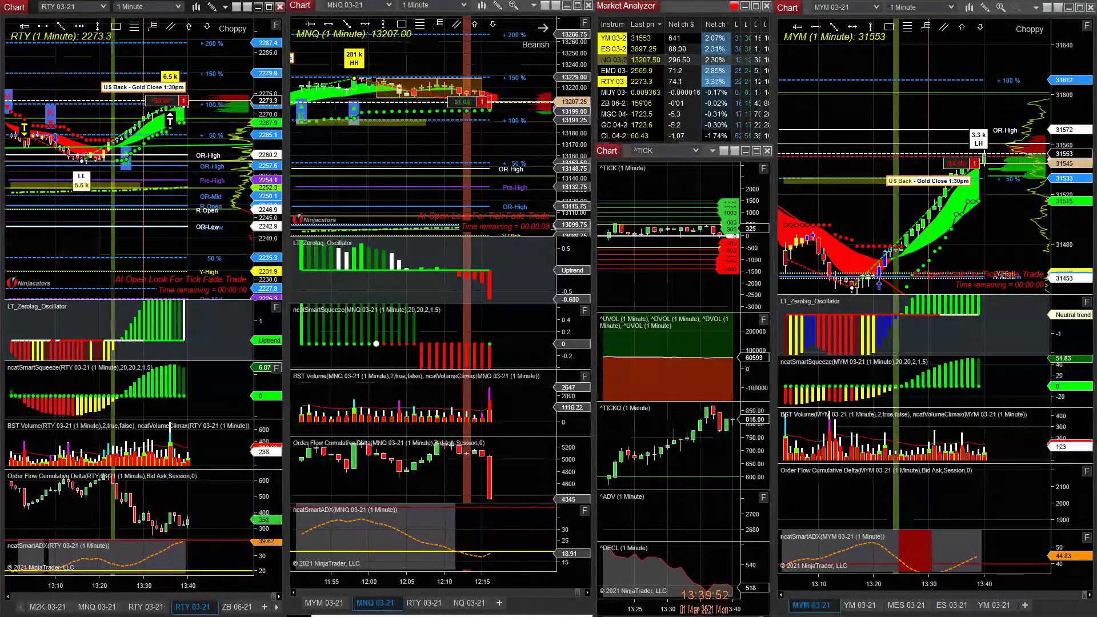
Compress the MYM price scale, switch the right chart to YM 03-21 with right margin, and maximize it.
left_click_drag(1061, 139, 1064, 151)
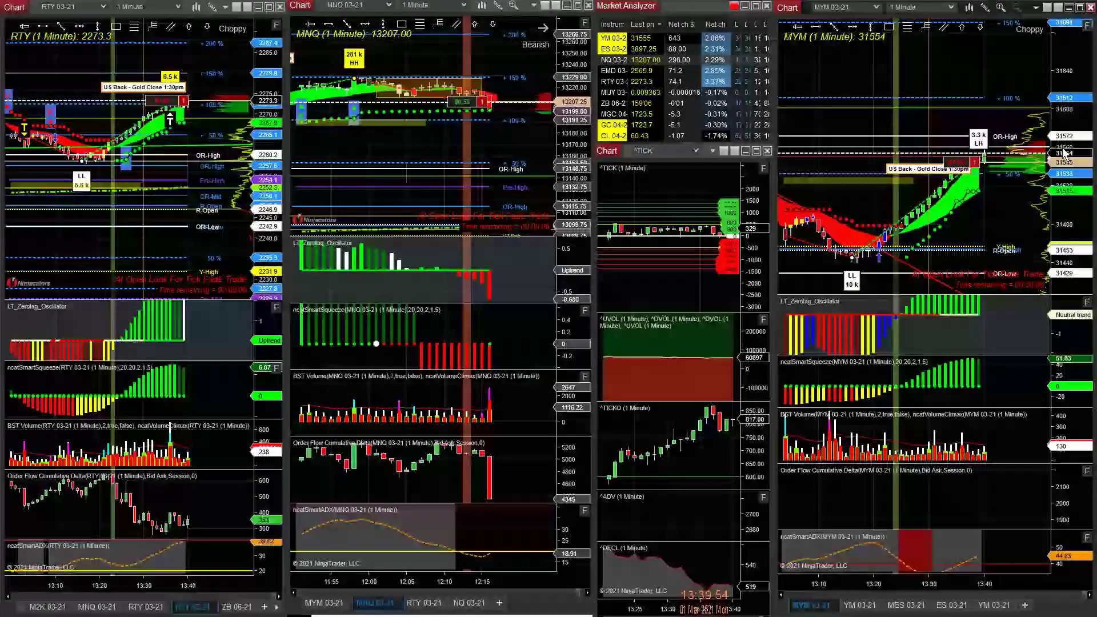
left_click(857, 605)
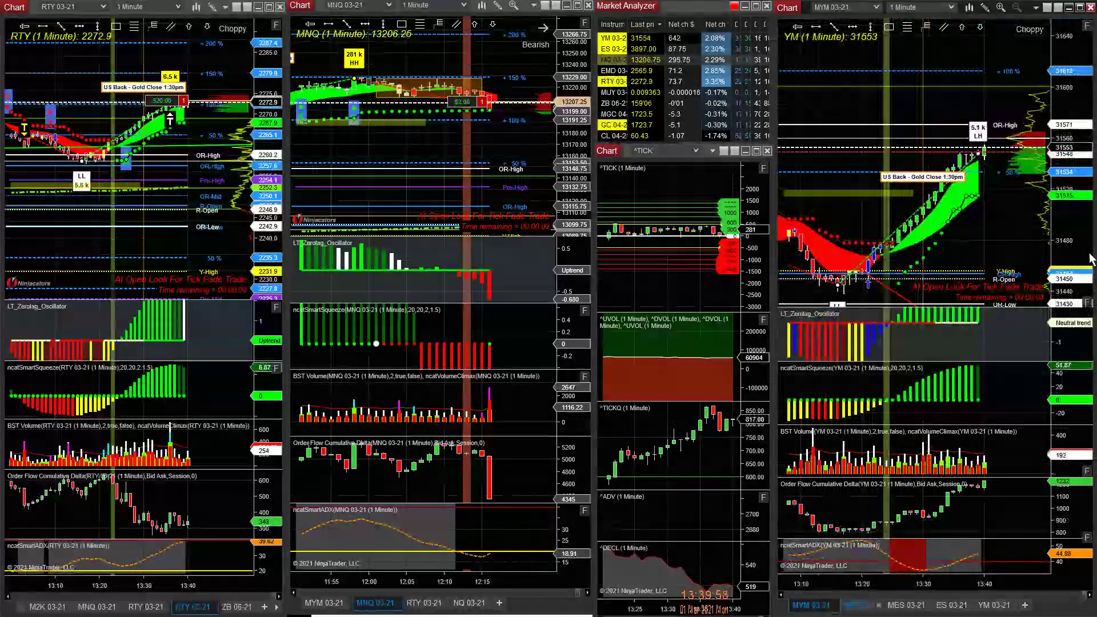
left_click_drag(987, 466, 947, 466)
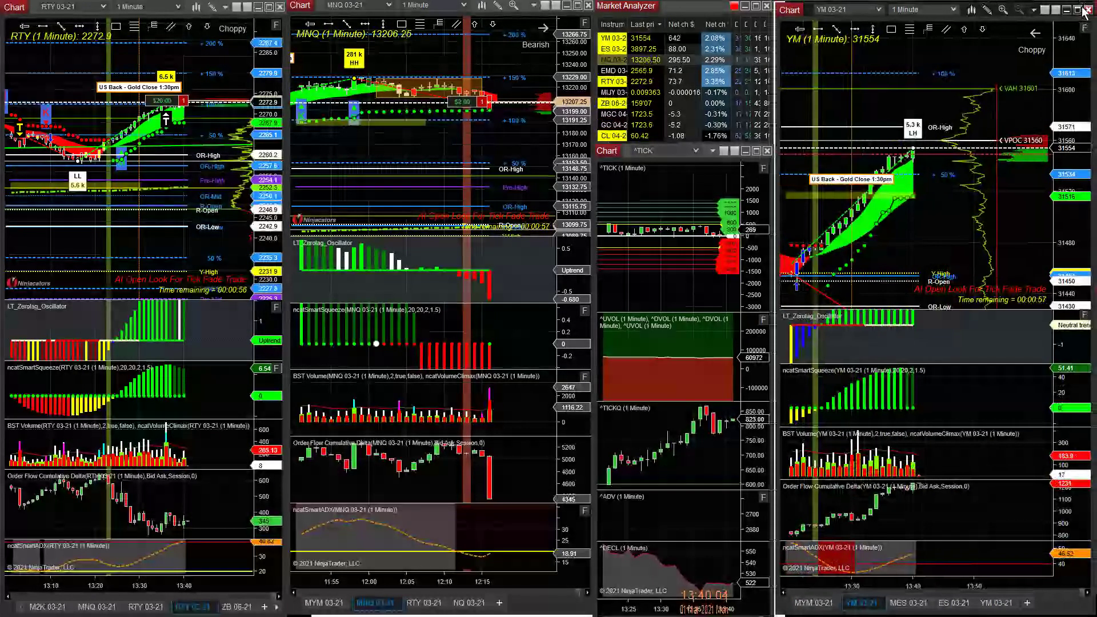
left_click(1081, 7)
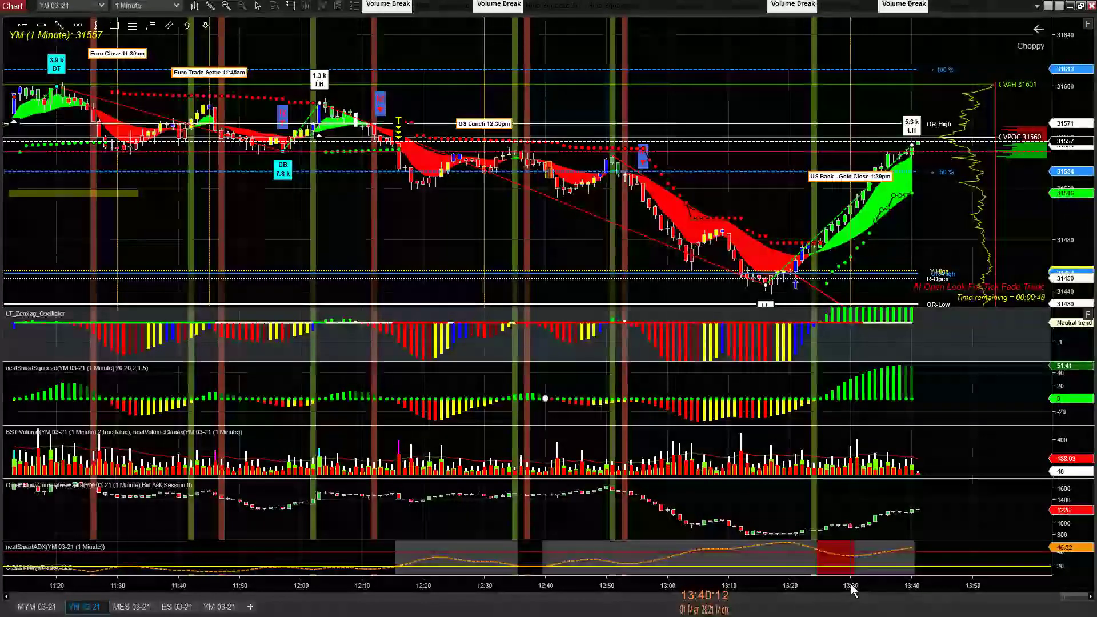
Zoom the maximized YM 03-21 chart out and back in, then restore it to its tile.
scroll(835, 586, "down", 3)
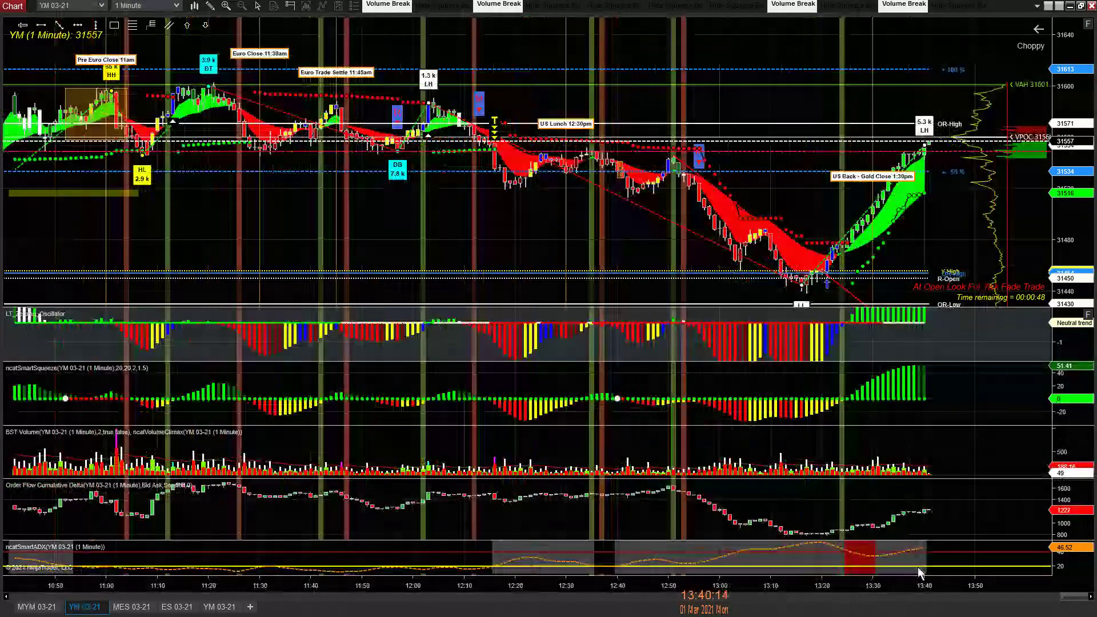
scroll(969, 548, "down", 3)
scroll(1054, 537, "down", 5)
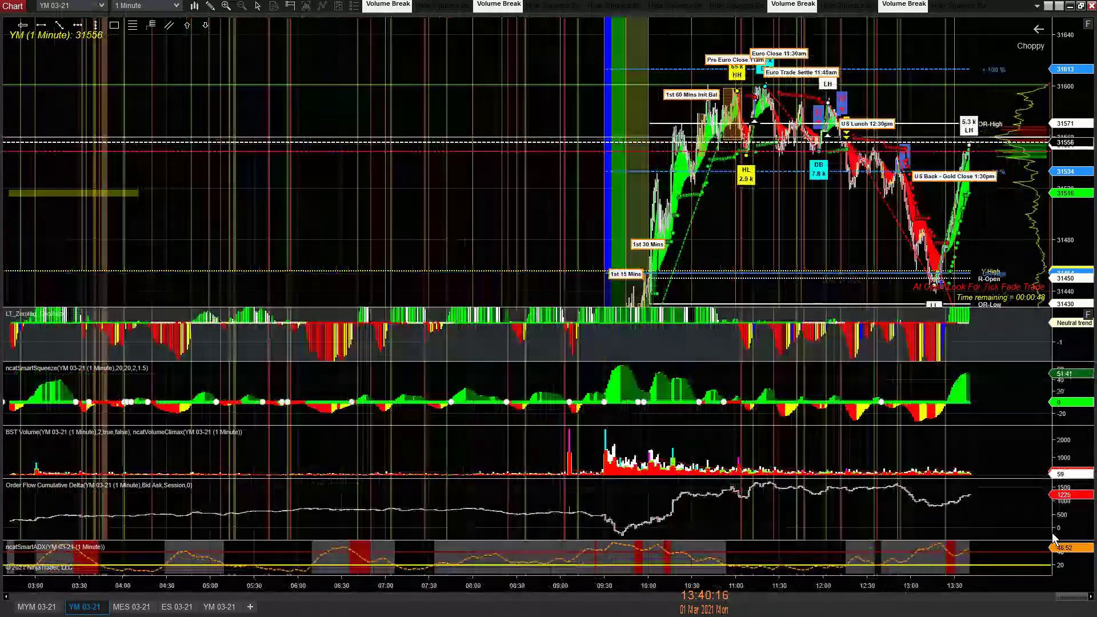
scroll(856, 560, "up", 10)
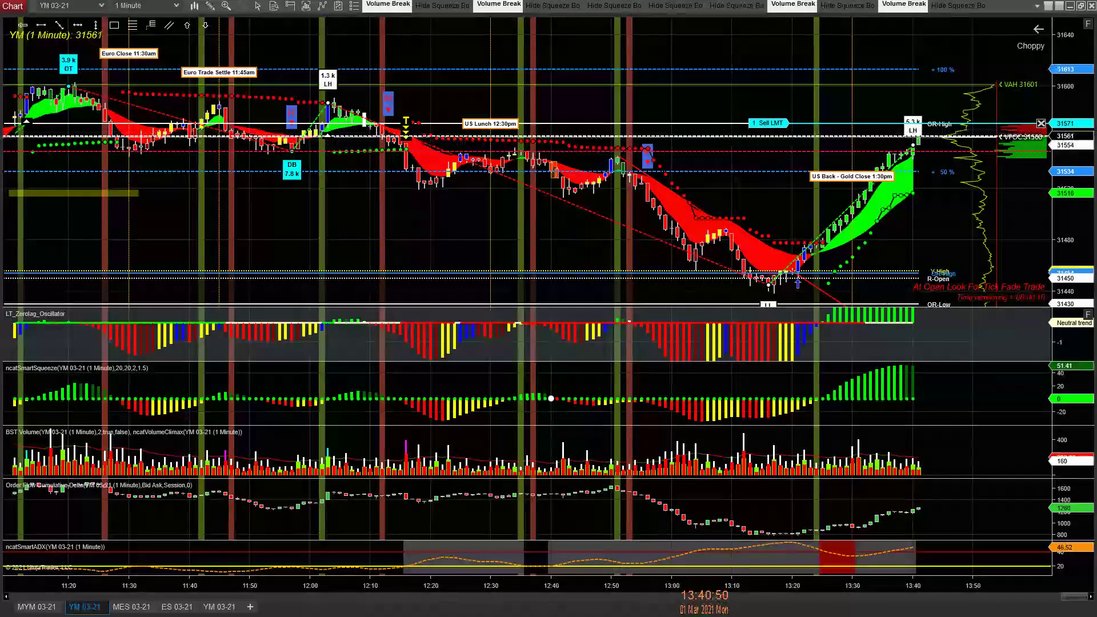
left_click(1081, 6)
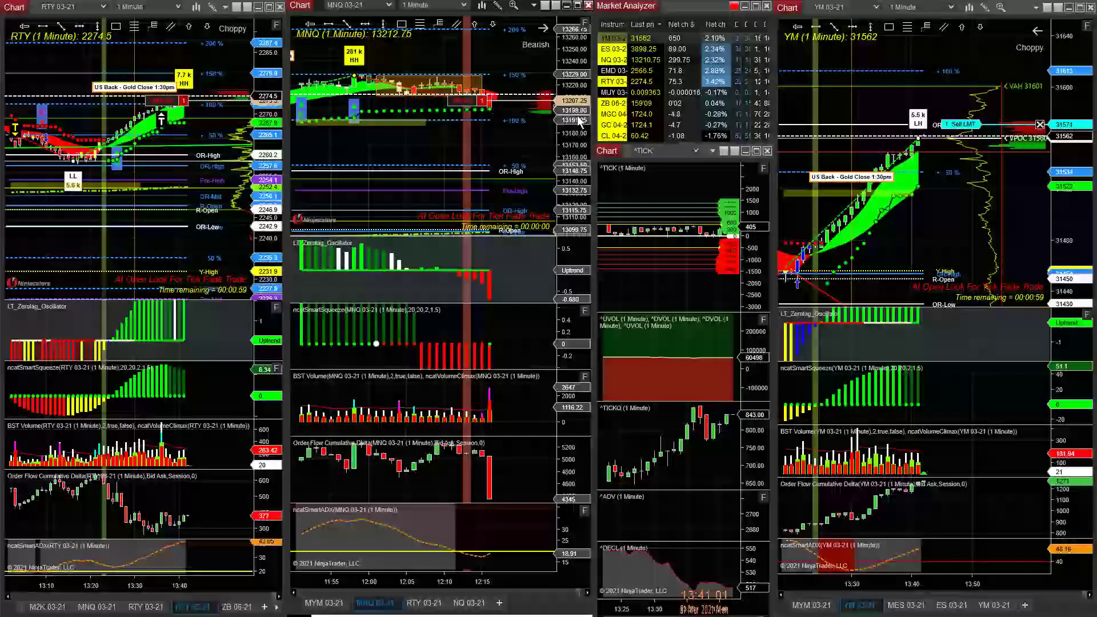
Switch the middle chart to NQ 03-21 8,1 VolRenko and tighten its price scale.
key("ctrl+Tab")
key("ctrl+Tab")
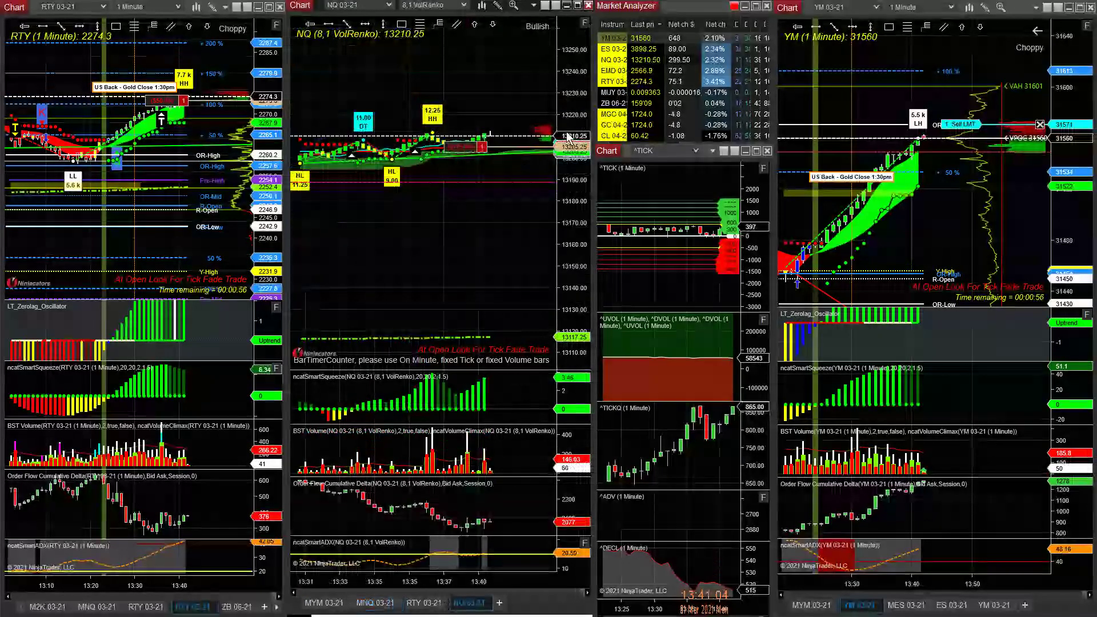
left_click_drag(568, 139, 571, 116)
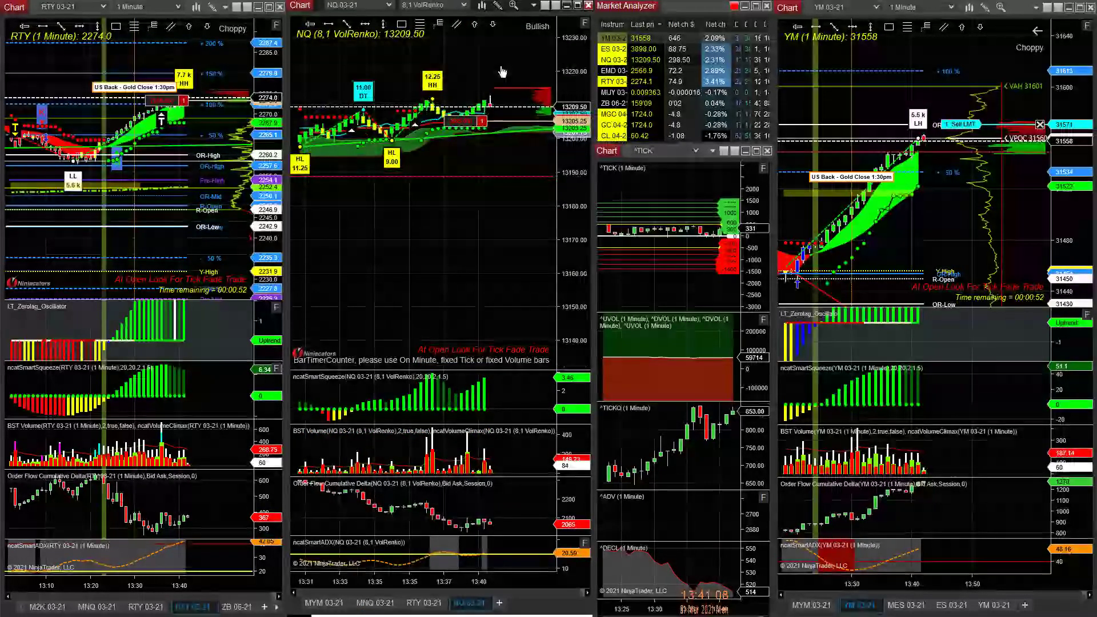
left_click_drag(504, 60, 482, 111)
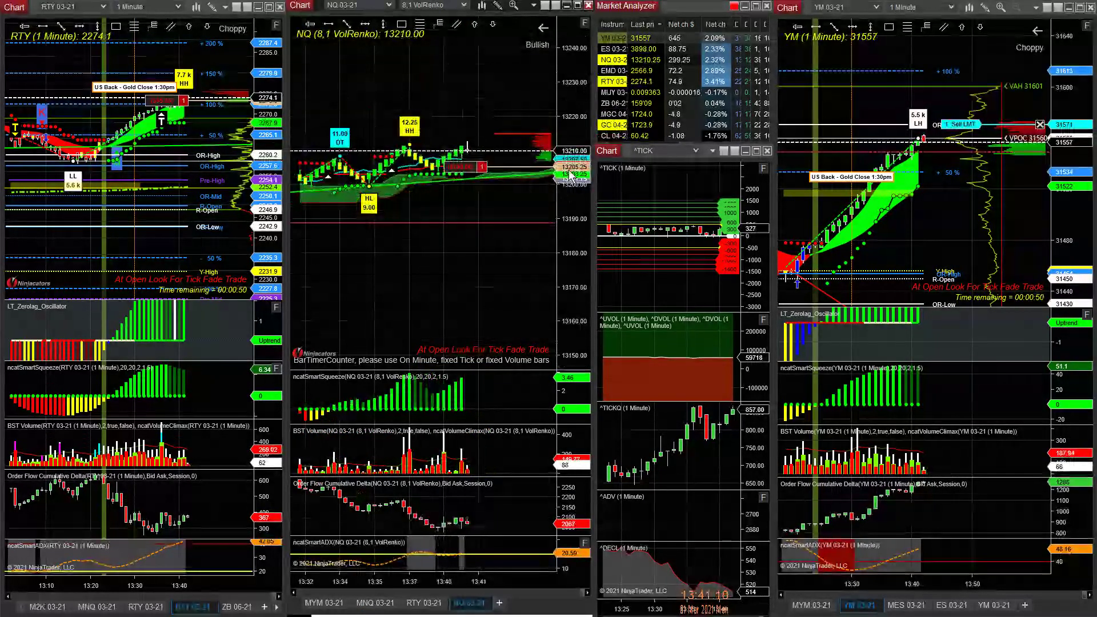
left_click_drag(568, 168, 568, 147)
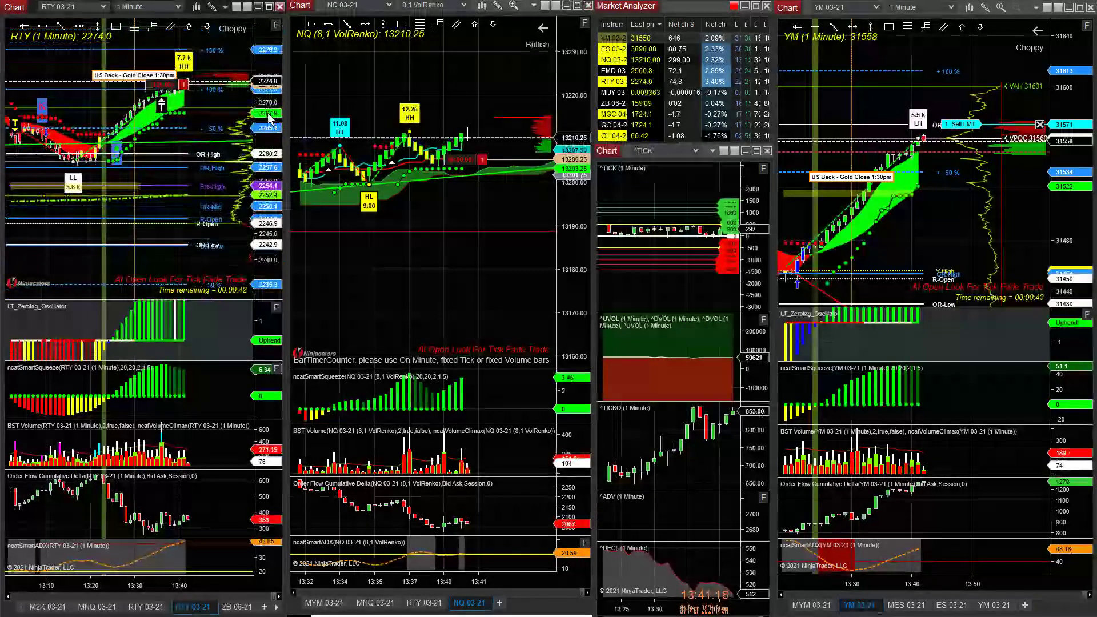
Show the RTY 2-minute chart on the left and rescale the RTY and NQ price ranges.
left_click(146, 607)
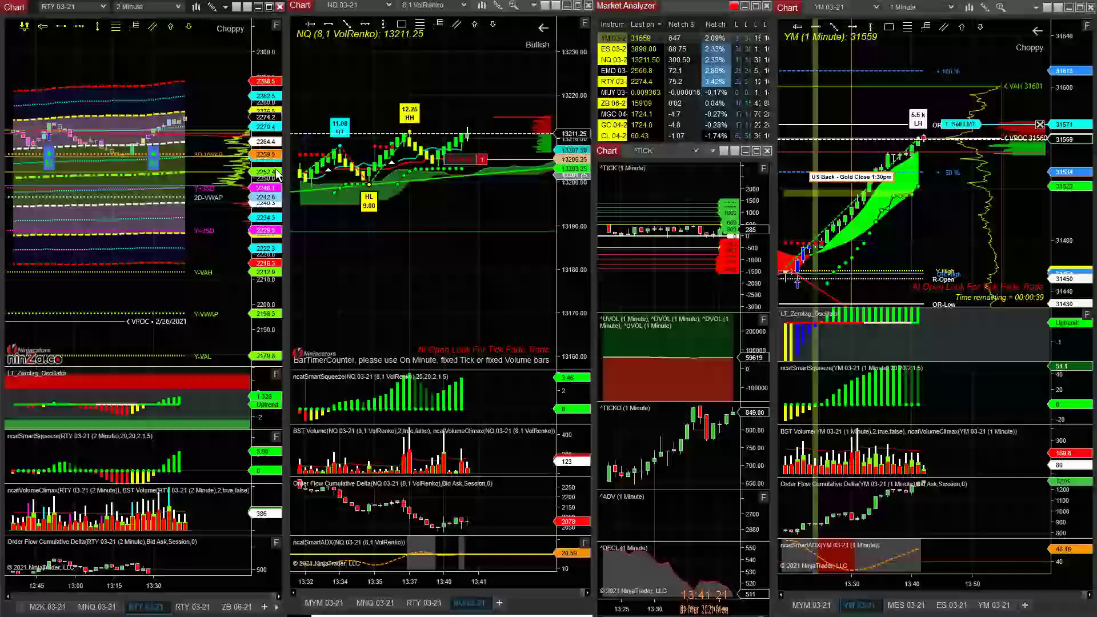
left_click_drag(278, 174, 203, 116)
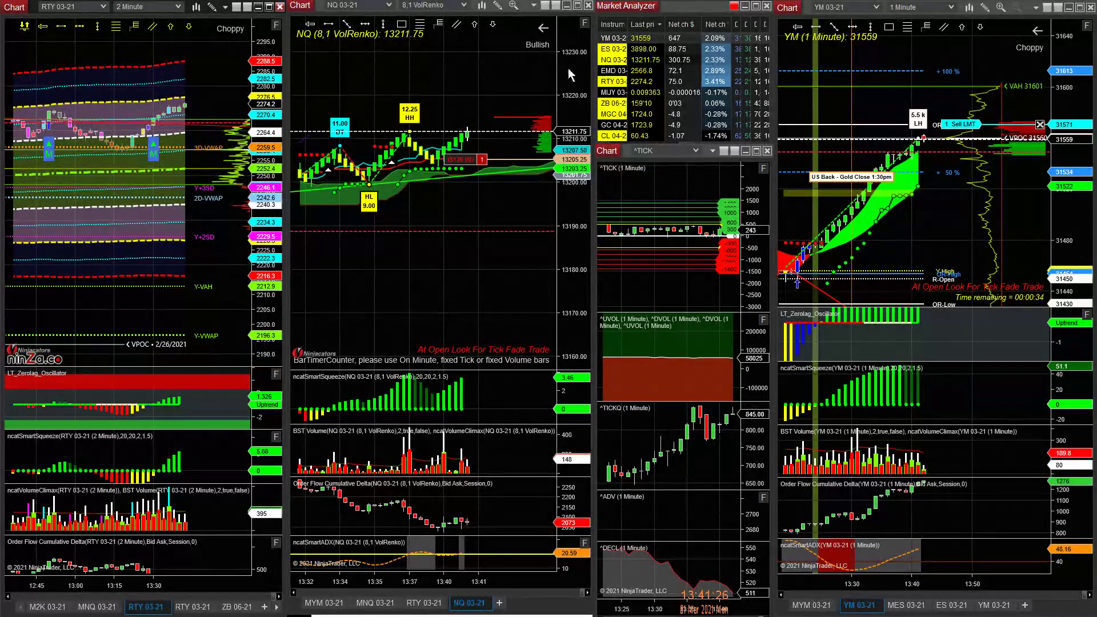
mouse_move(568, 94)
left_mouse_down()
mouse_move(572, 70)
mouse_move(570, 92)
left_mouse_up()
left_click_drag(1071, 169, 1071, 183)
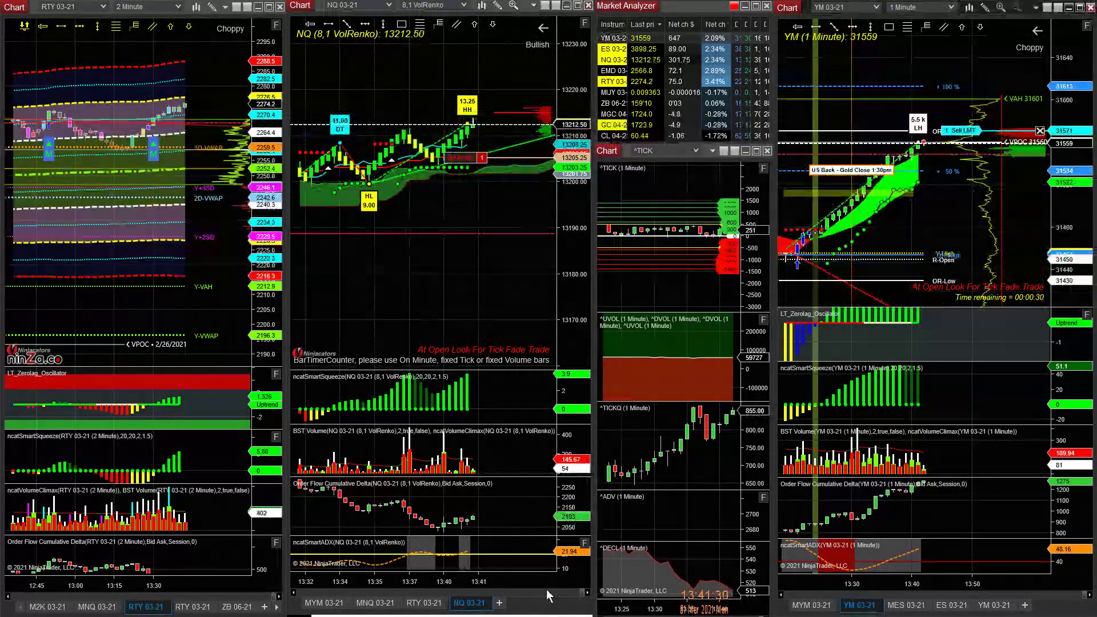
Show MNQ 03-21 1-minute in the middle with taller bars, then return to NQ VolRenko.
left_click(364, 604)
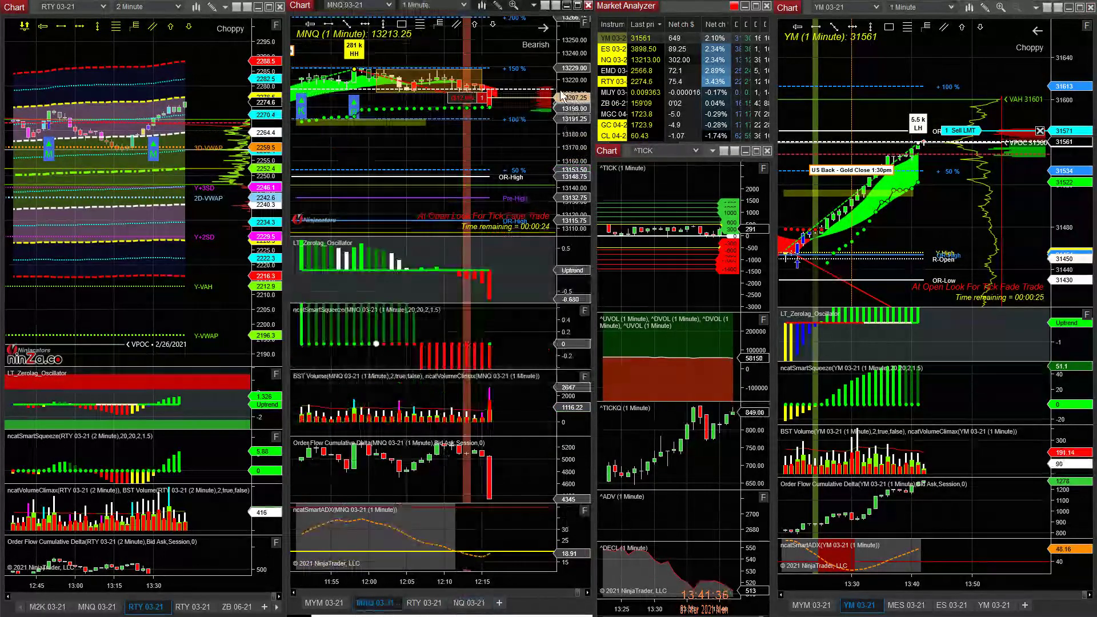
left_click_drag(561, 96, 560, 112)
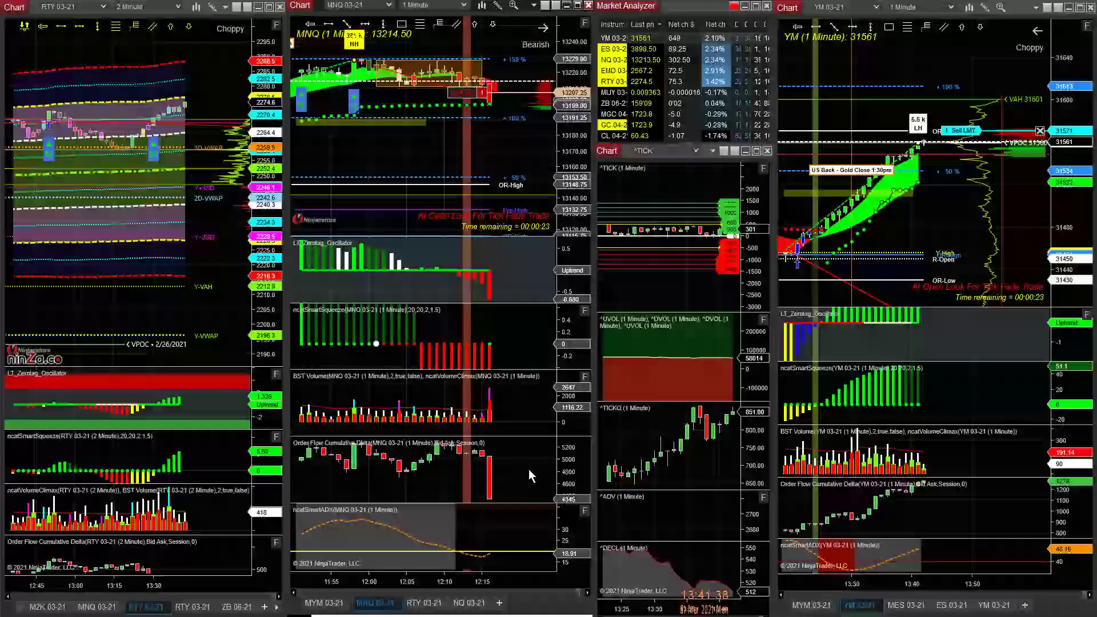
scroll(529, 469, "down", 5)
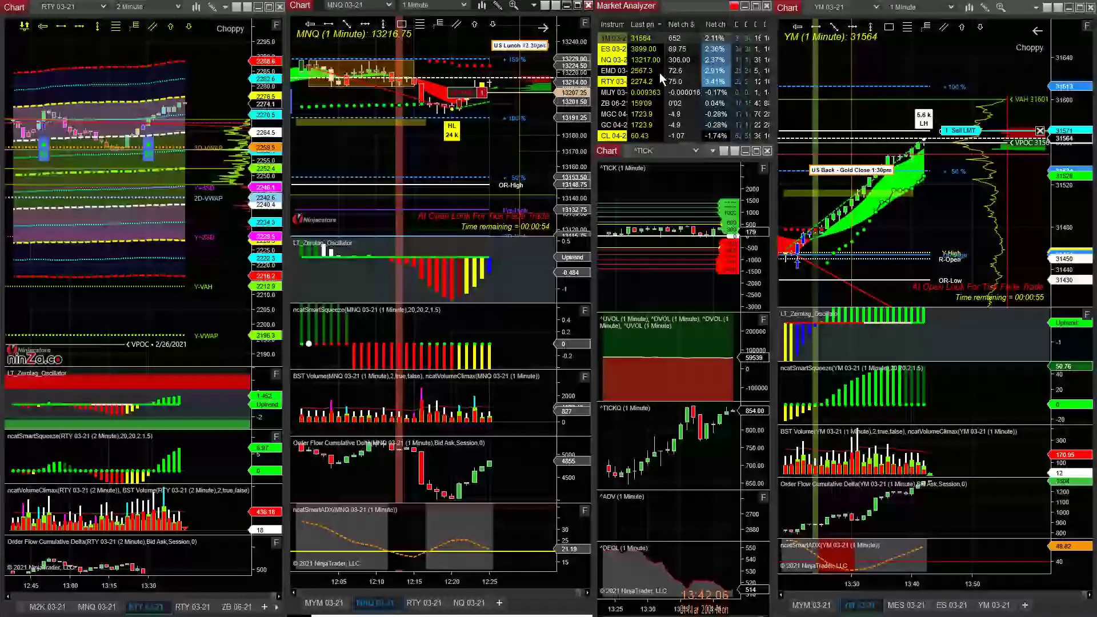
left_click(461, 604)
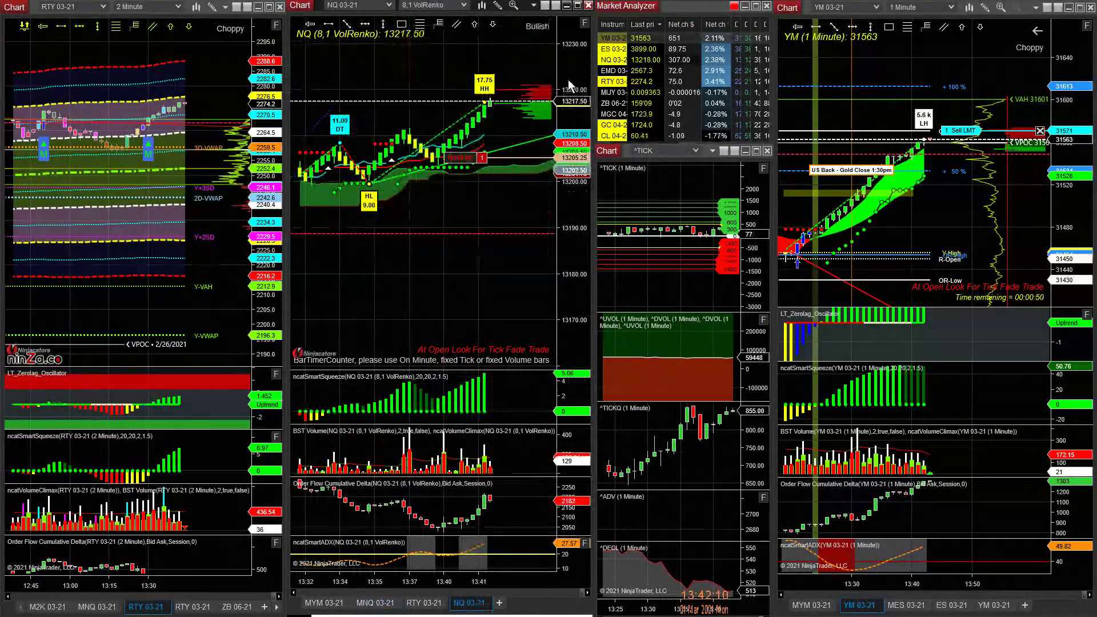
Compress the NQ VolRenko price scale and switch the left chart to M2K 03-21 1-minute.
left_click_drag(569, 84, 559, 162)
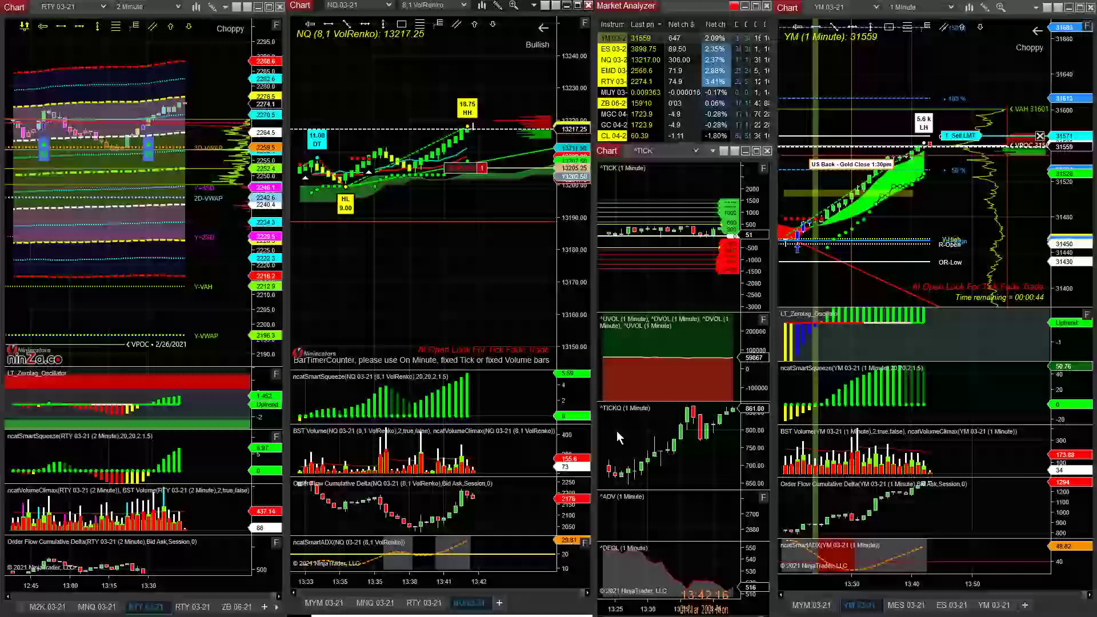
scroll(616, 431, "down", 5)
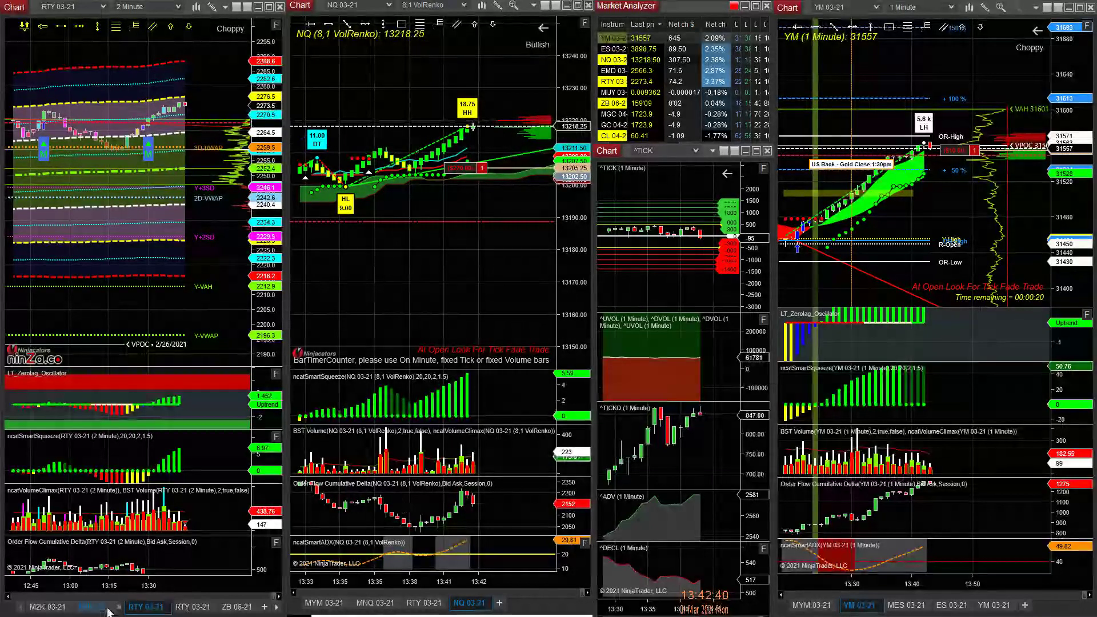
left_click(60, 608)
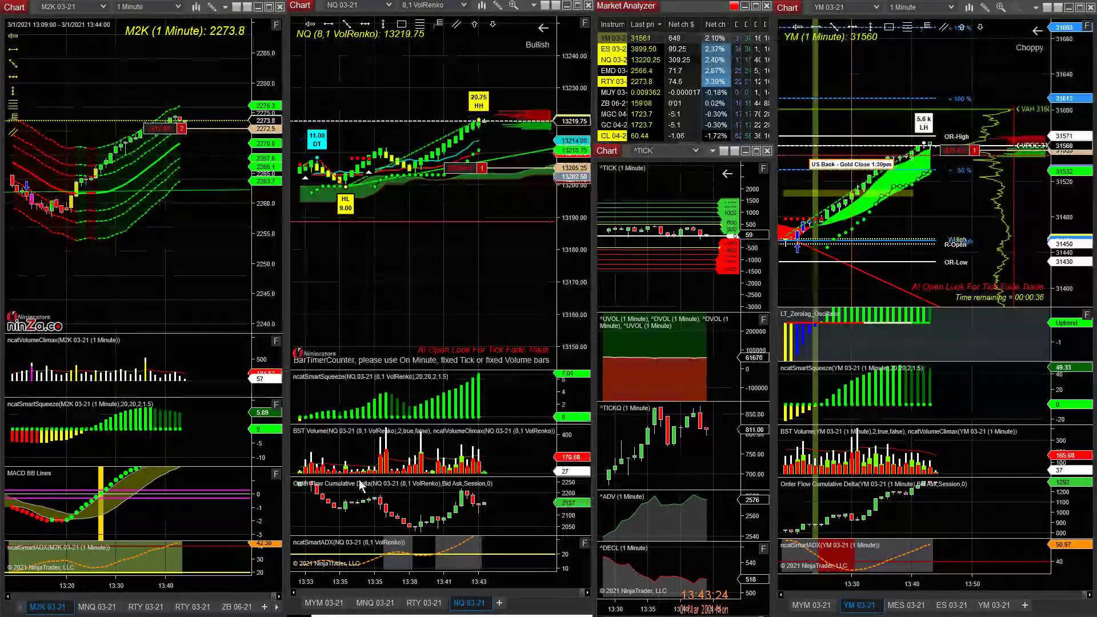
Show MNQ 03-21 in the middle and MYM 03-21 on the right, and widen the M2K price scale.
left_click(371, 604)
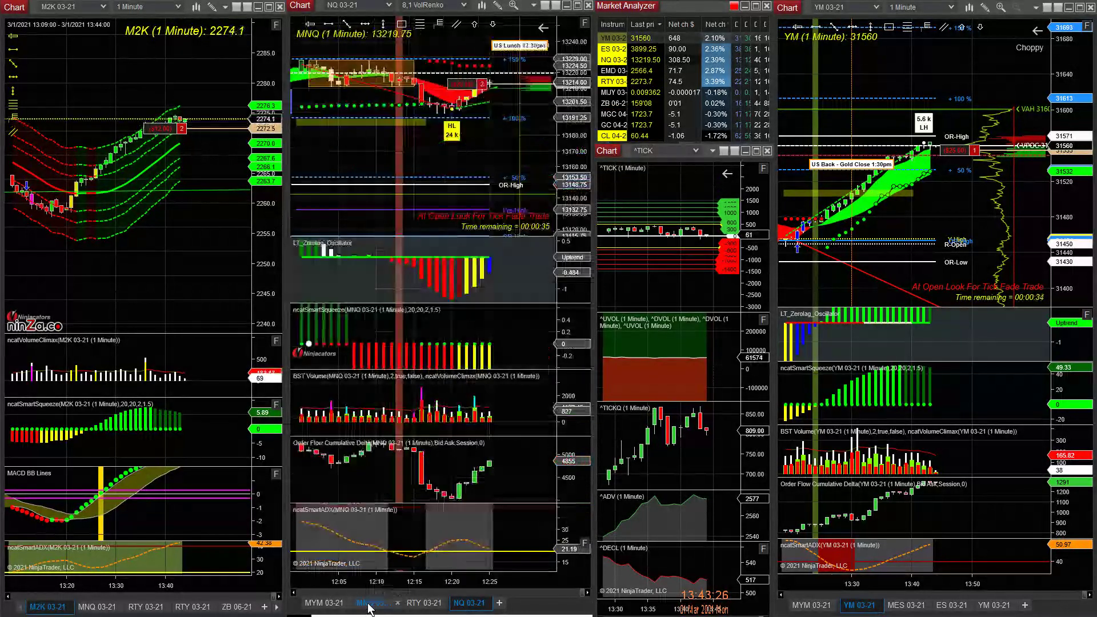
left_click(800, 607)
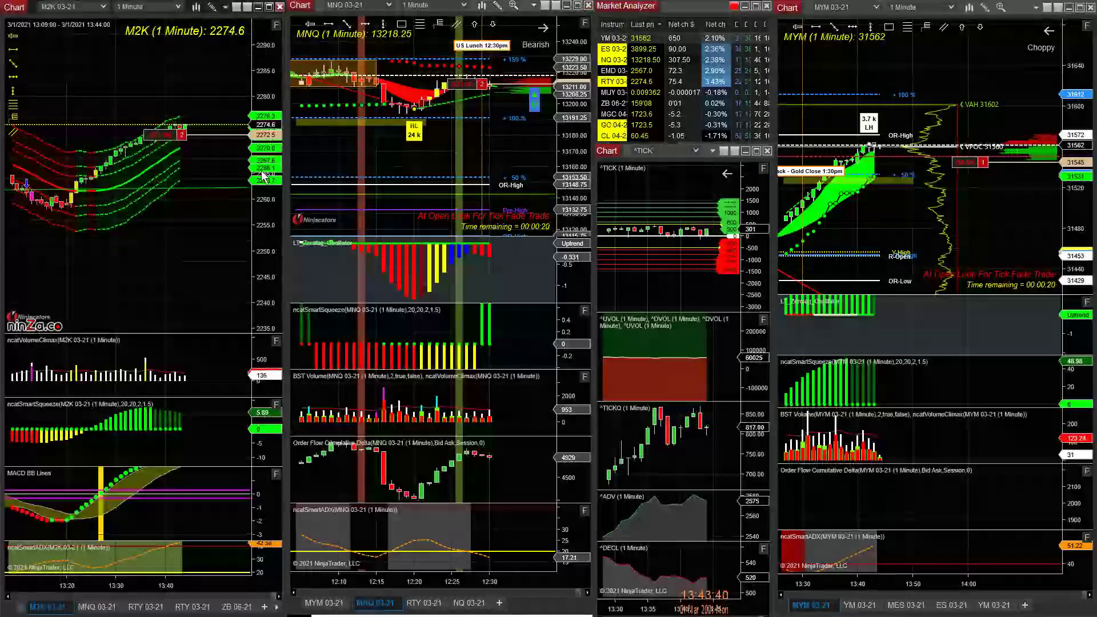
left_click_drag(262, 166, 262, 175)
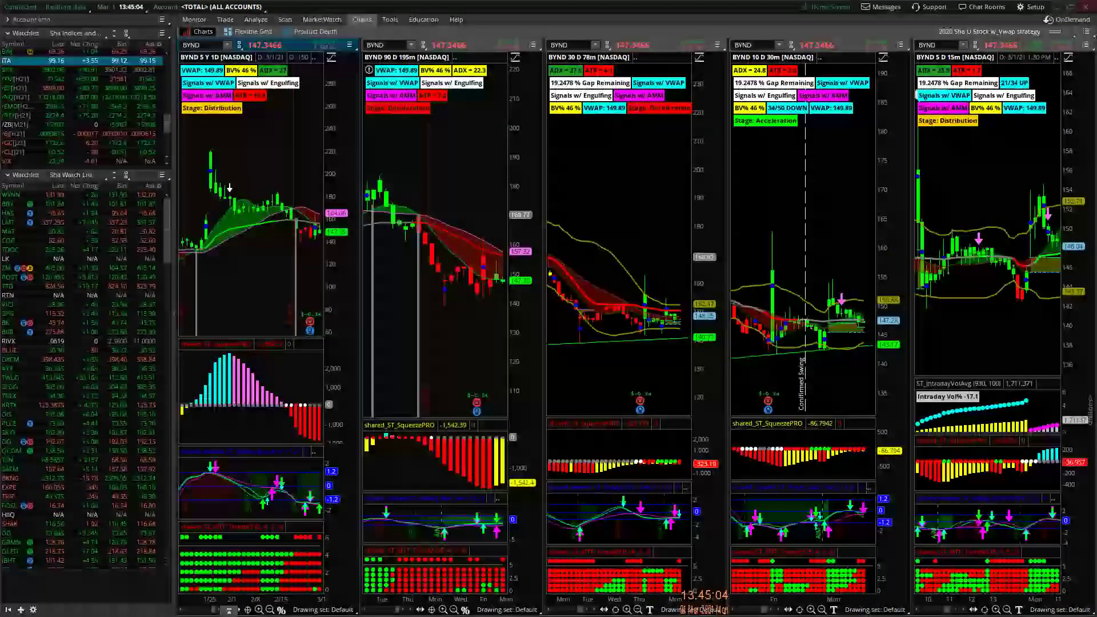
Minimize thinkorswim to bring the NinjaTrader charts back into view.
left_click(1056, 7)
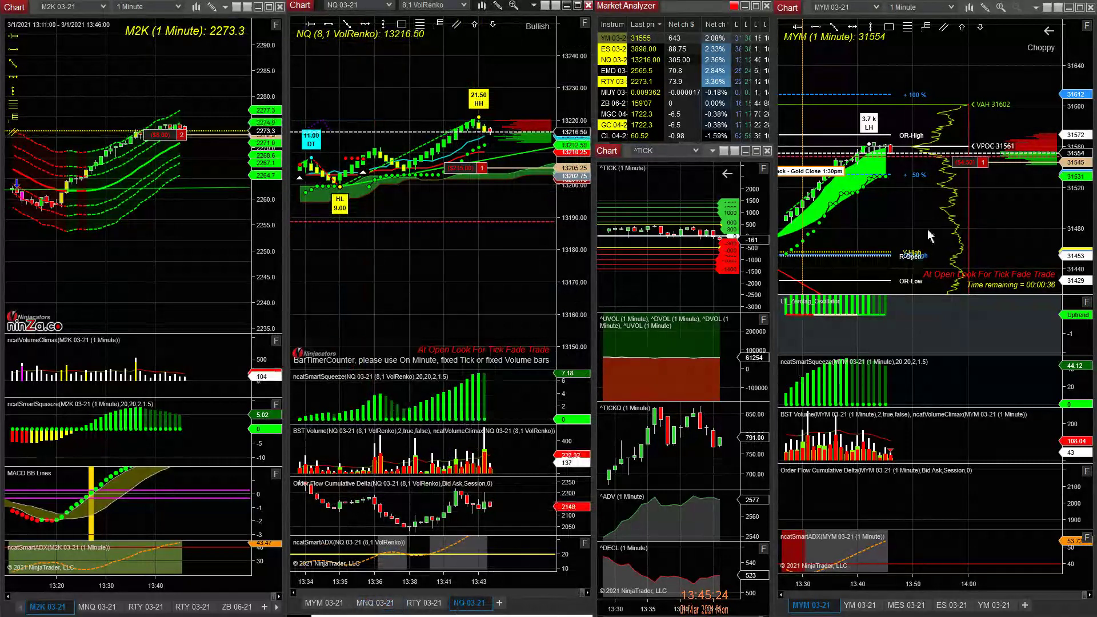
Change the right chart to YM 03-21 by typing YM, and the left chart to RTY 03-21.
type("YM")
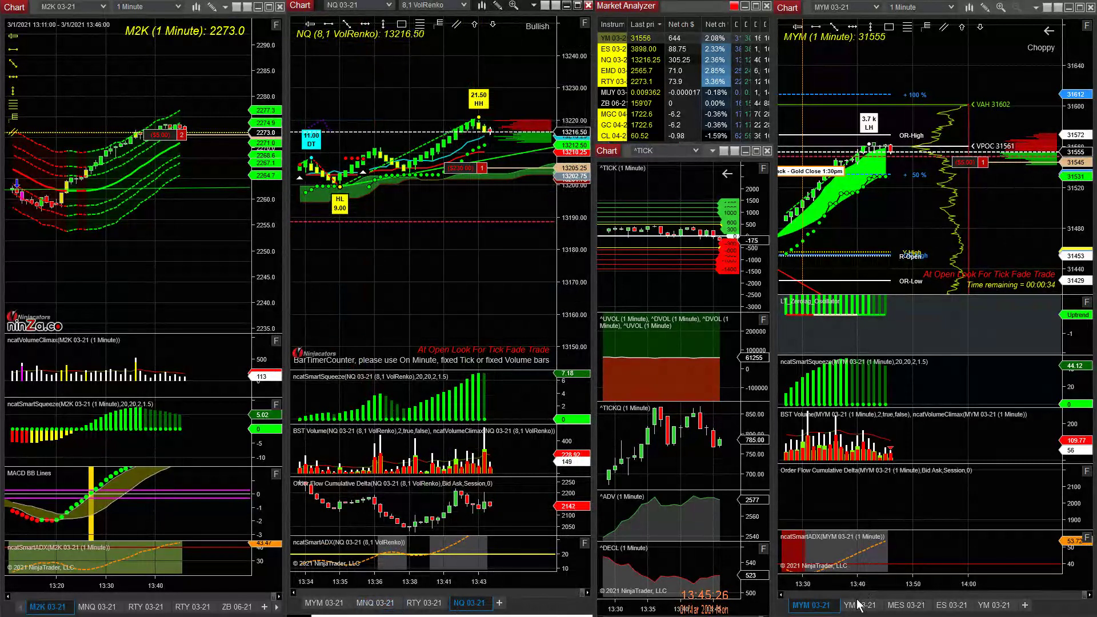
key("Return")
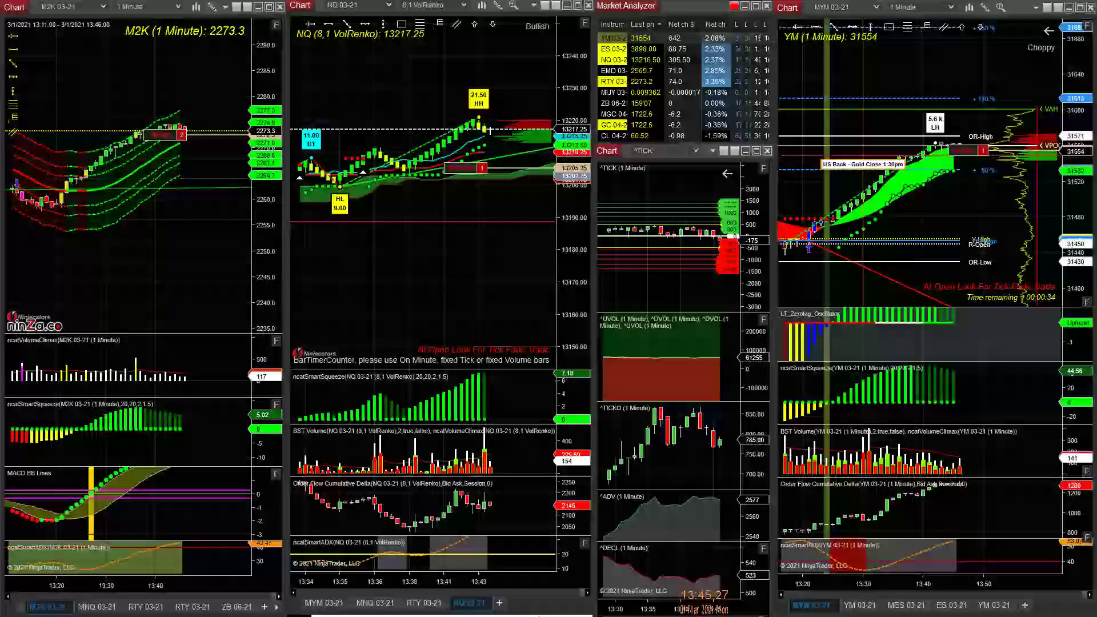
left_click(192, 606)
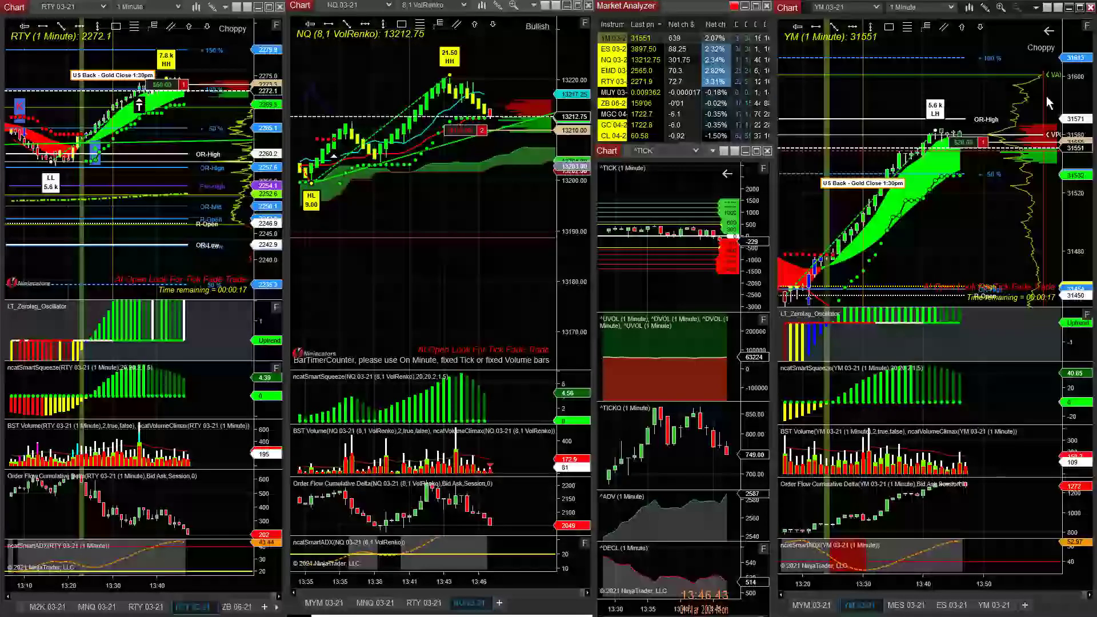
scroll(1025, 383, "down", 3)
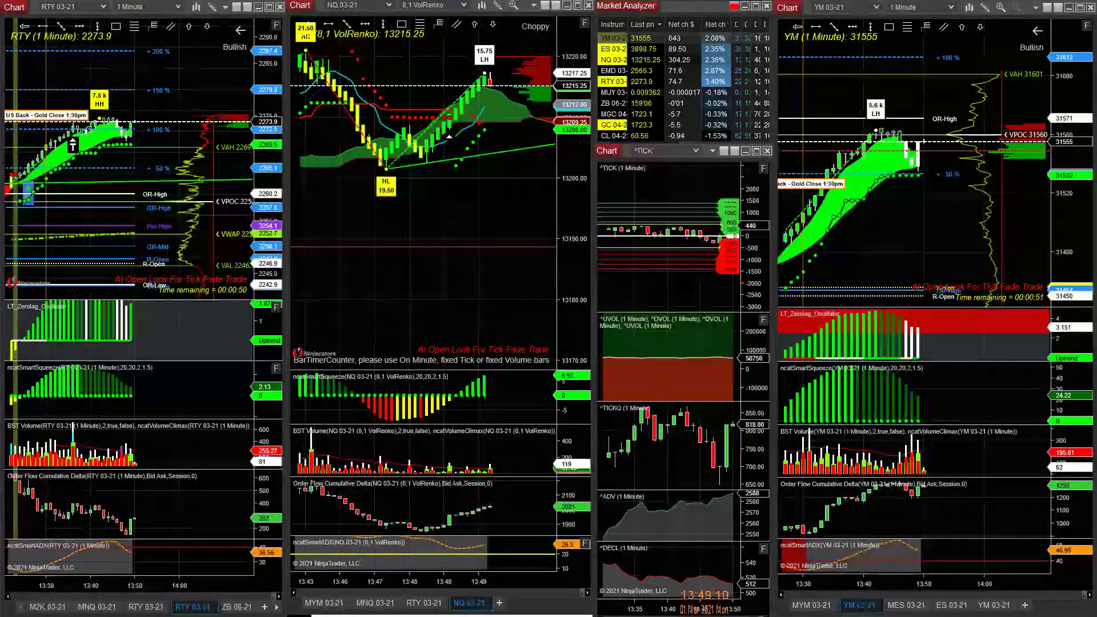
Bring up the Save As dialog over the chart workspace with Ctrl+S.
key("ctrl+s")
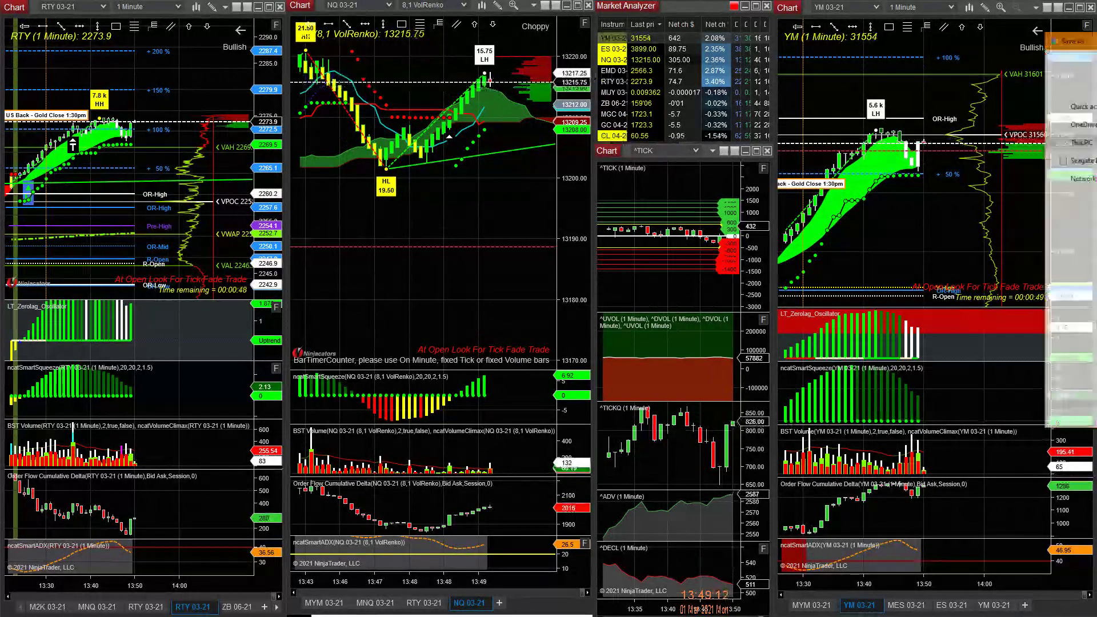